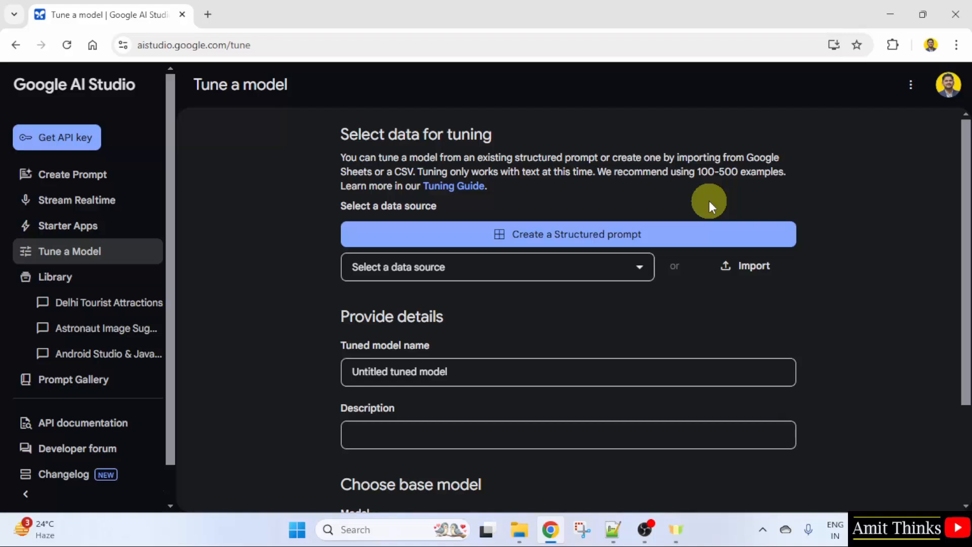
# Step: Examine the sample data sources offered for tuning and the spreadsheets available for import from Drive
pyautogui.click(633, 272)
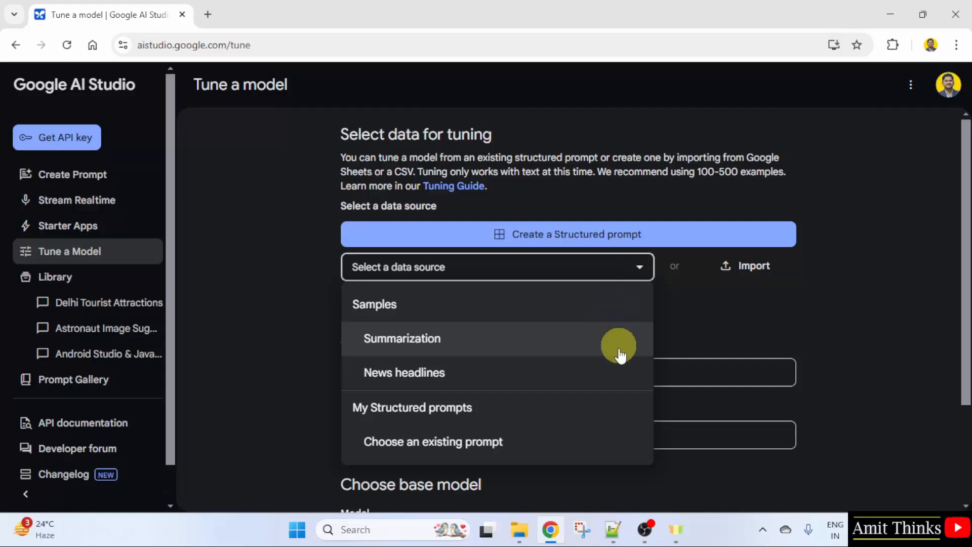
pyautogui.click(731, 293)
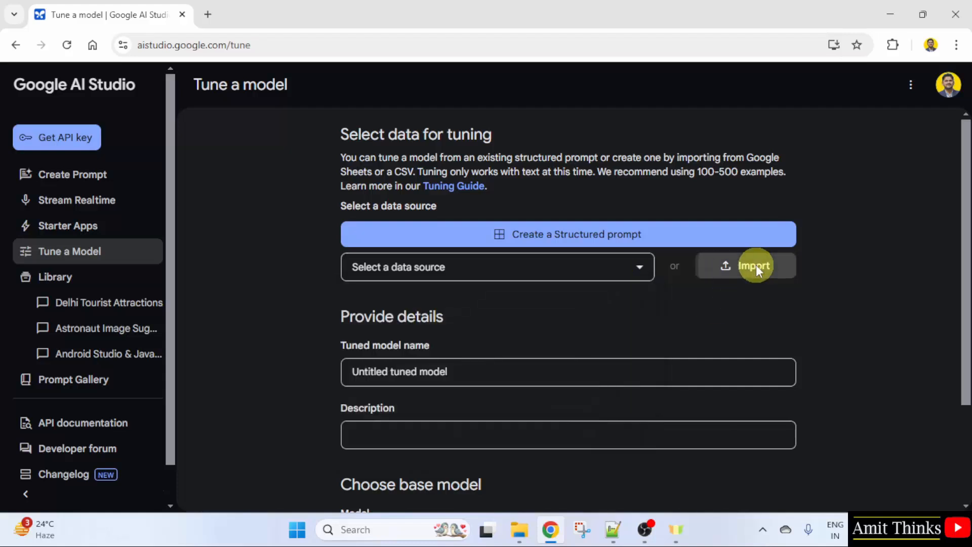
pyautogui.click(755, 265)
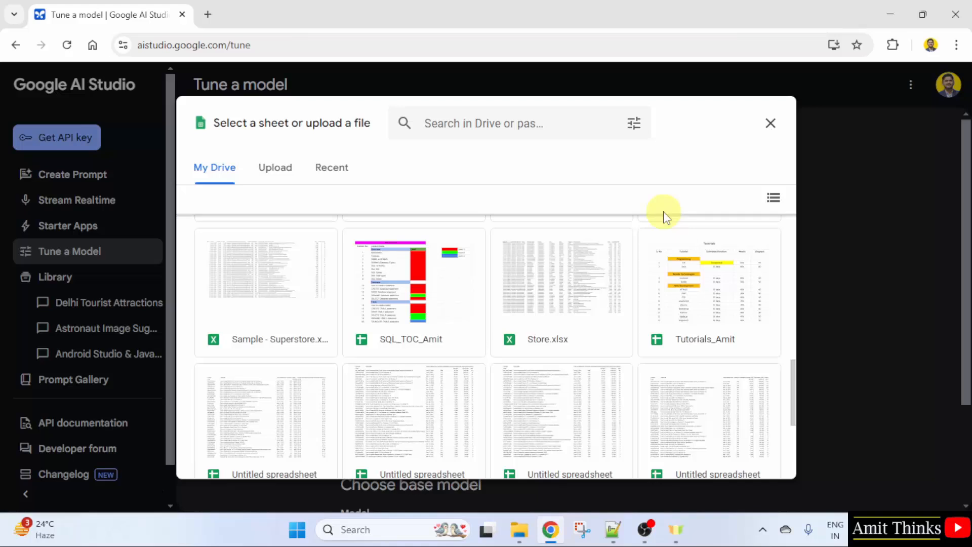
pyautogui.click(768, 126)
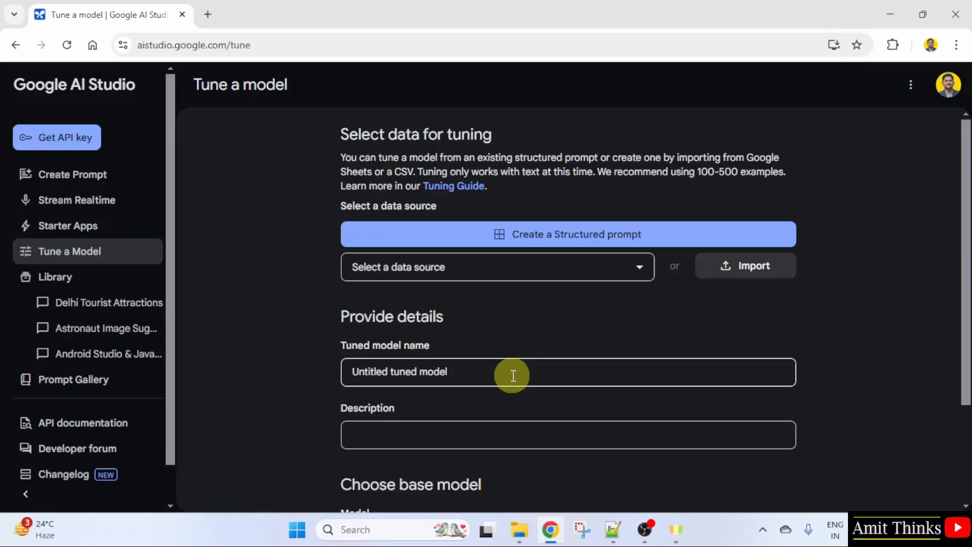
# Step: Examine the base model and the advanced tuning settings: epochs, learning rate multiplier and batch size
pyautogui.moveTo(966, 264); pyautogui.dragTo(961, 391)
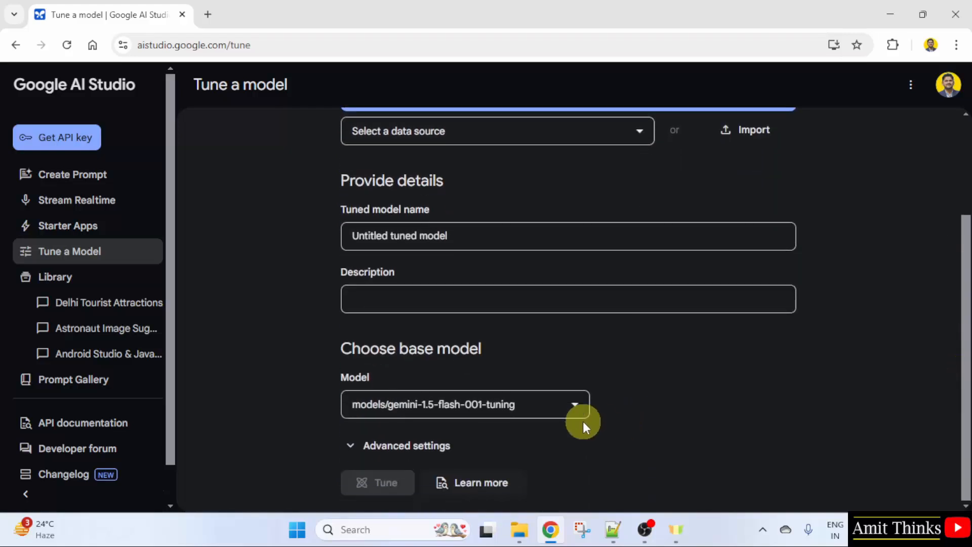
pyautogui.click(347, 448)
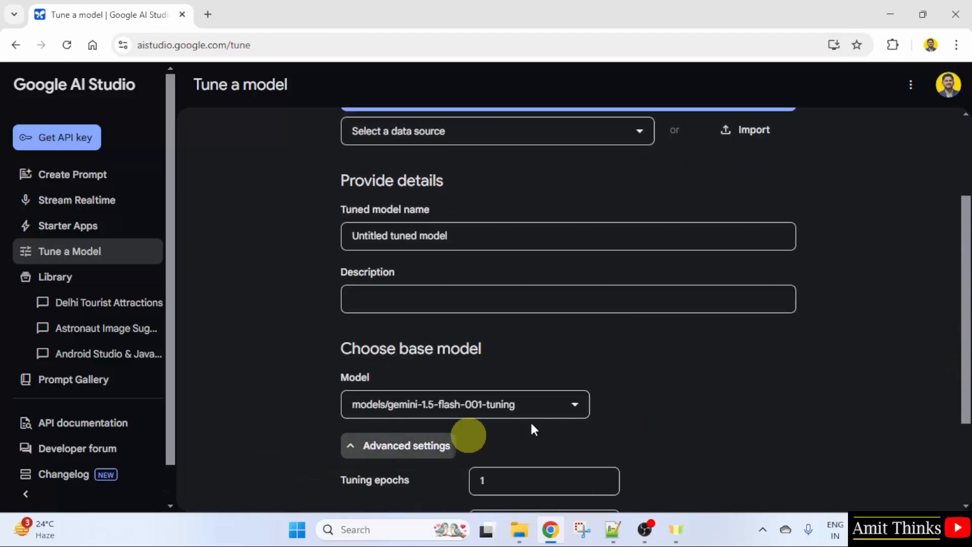
pyautogui.moveTo(967, 276); pyautogui.dragTo(961, 423)
pyautogui.moveTo(398, 343)
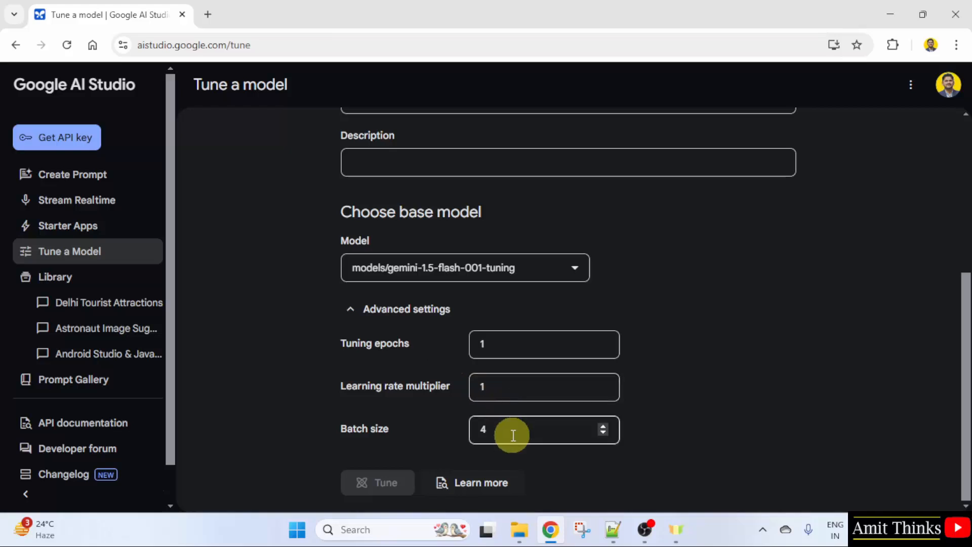
pyautogui.scroll(5, 630, 407)
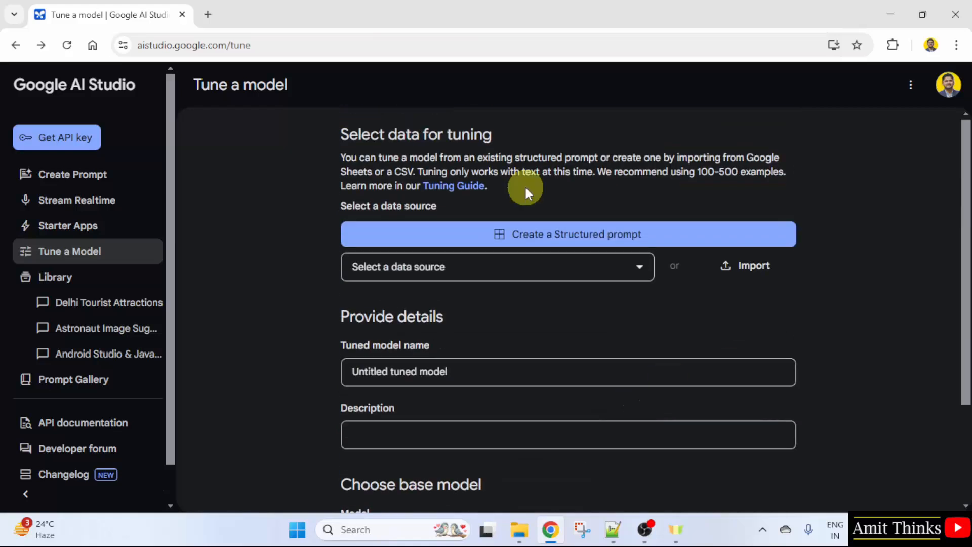
# Step: Select the News headlines sample as the tuning data source and review its input and output preview
pyautogui.click(522, 268)
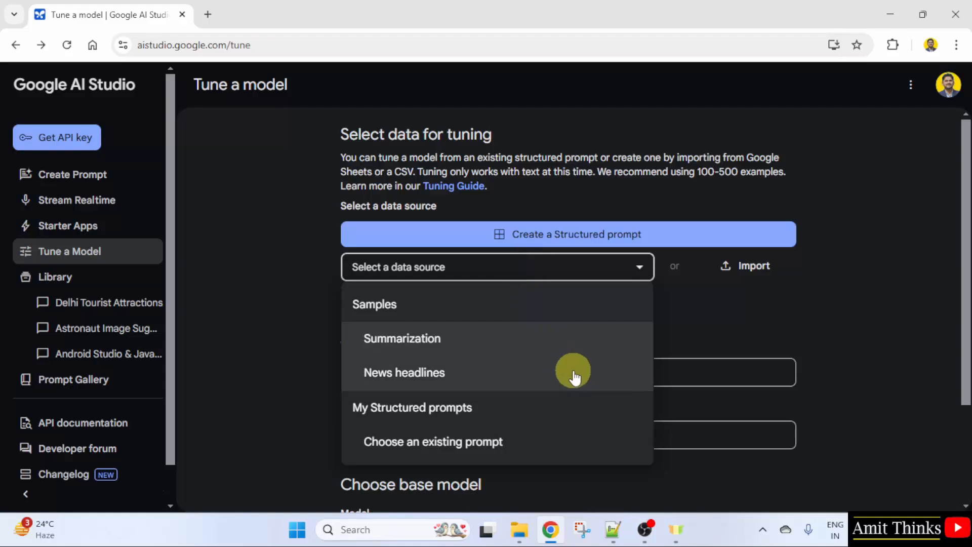
pyautogui.click(574, 376)
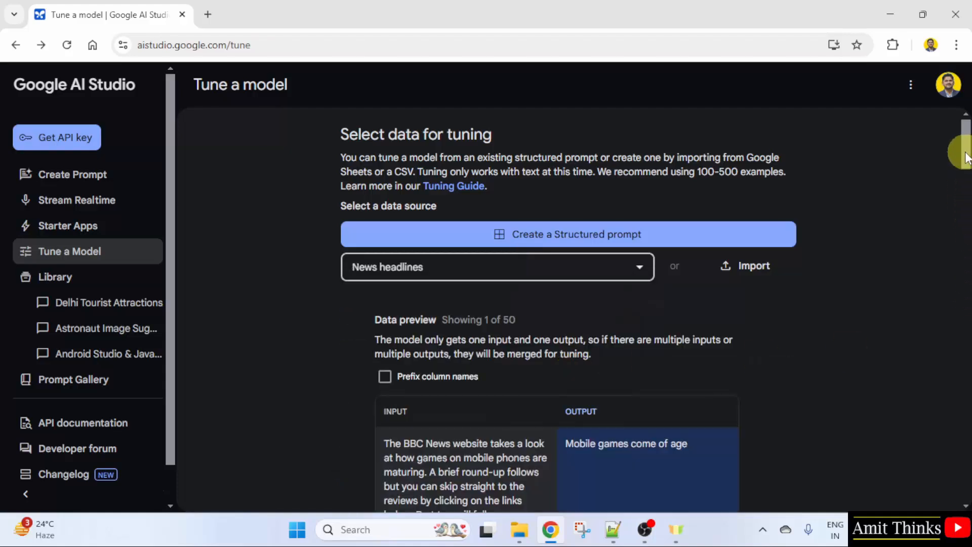
pyautogui.scroll(-2, 964, 157)
pyautogui.scroll(-3, 967, 162)
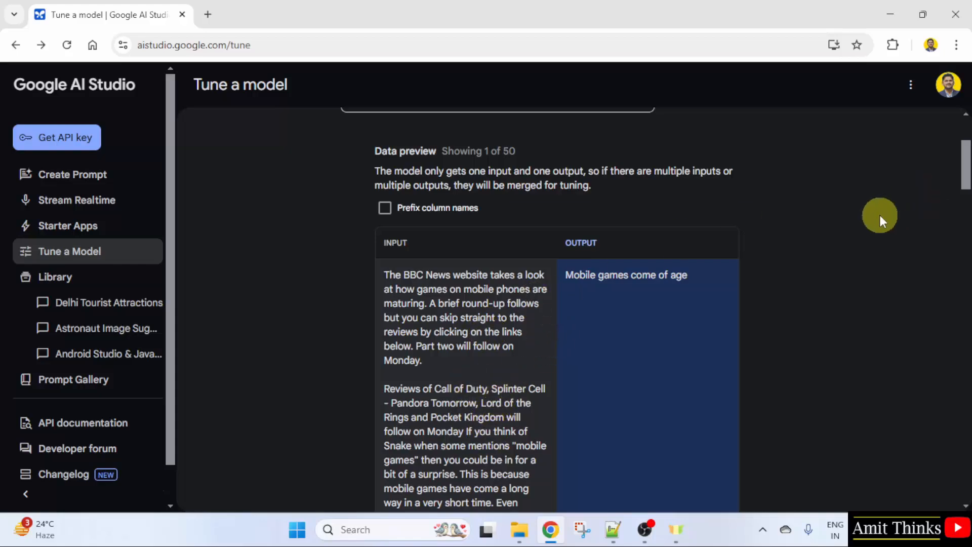
pyautogui.moveTo(965, 156)
pyautogui.mouseDown()
pyautogui.moveTo(967, 289)
pyautogui.moveTo(964, 145)
pyautogui.mouseUp()
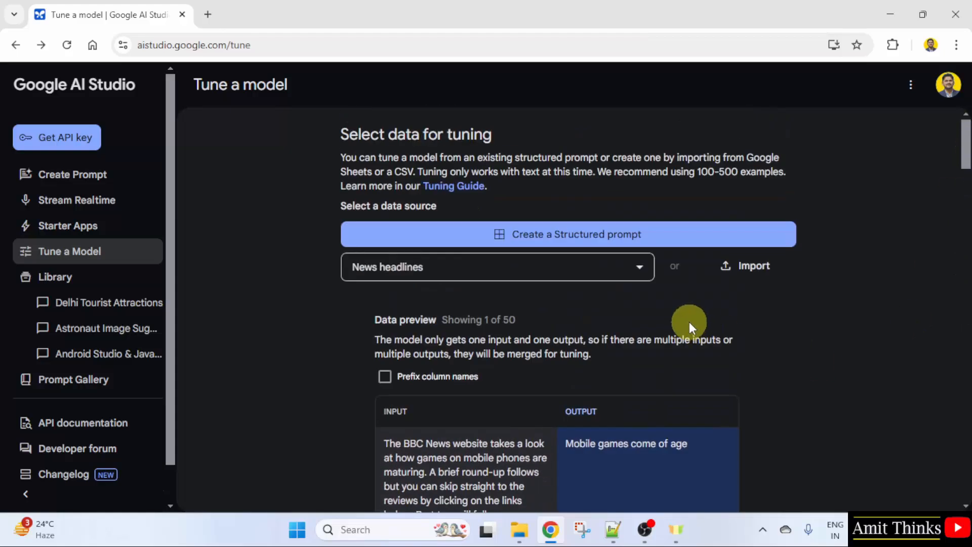
pyautogui.click(647, 269)
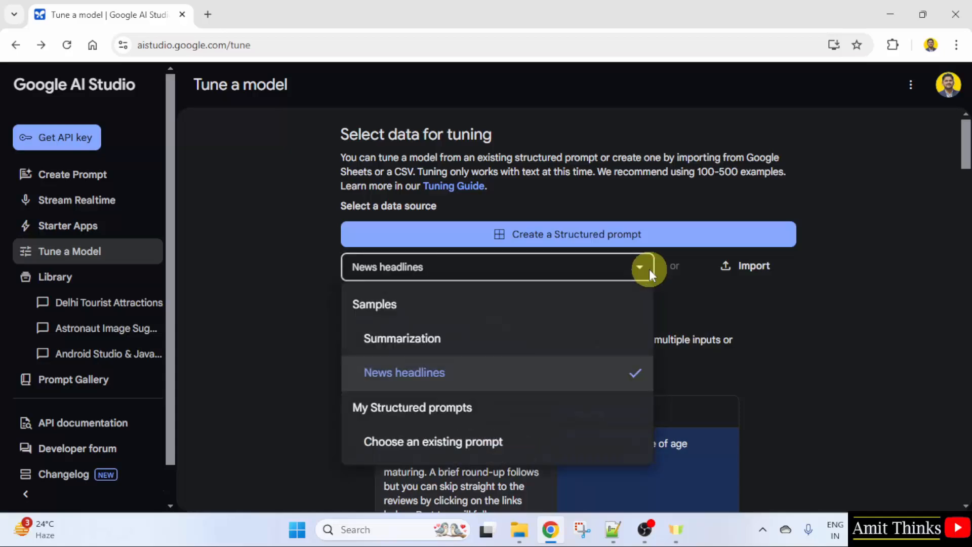
pyautogui.click(647, 269)
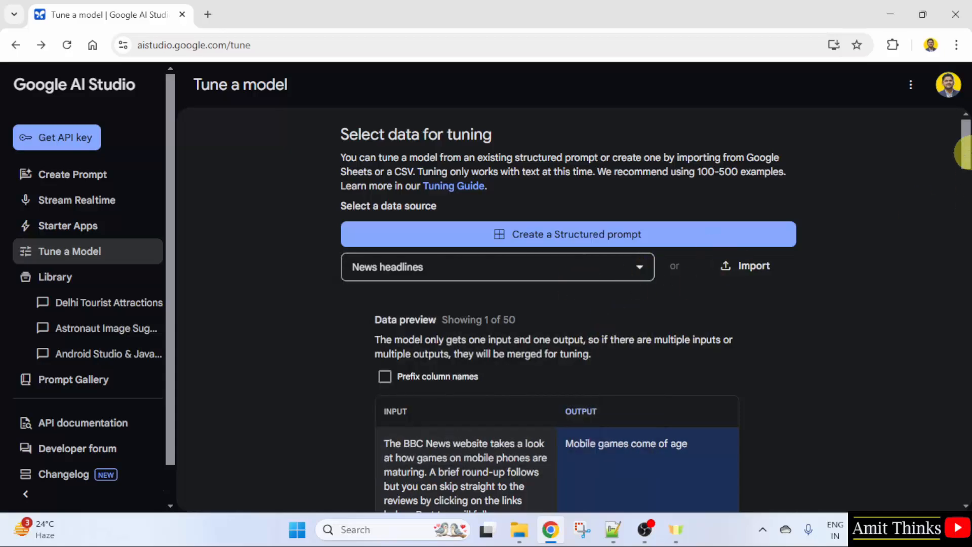
# Step: Name the tuned model "FirsTuned Model" and start tuning it
pyautogui.moveTo(967, 146); pyautogui.dragTo(947, 490)
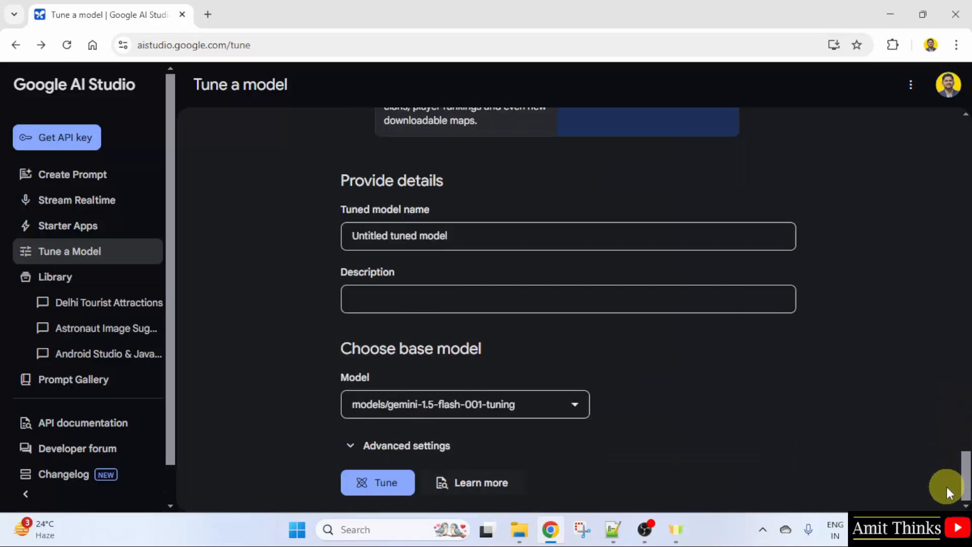
pyautogui.click(416, 236)
pyautogui.moveTo(389, 236); pyautogui.dragTo(324, 238)
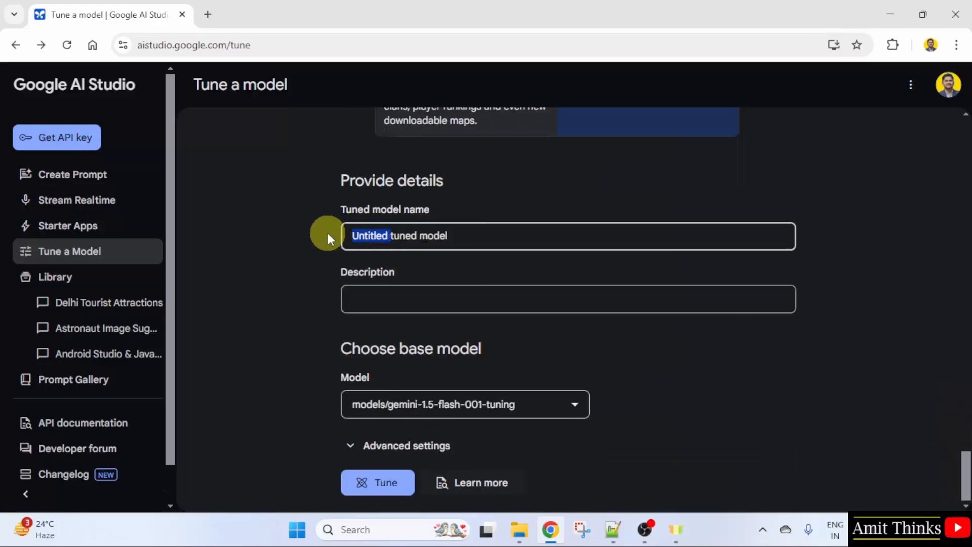
pyautogui.write('First')
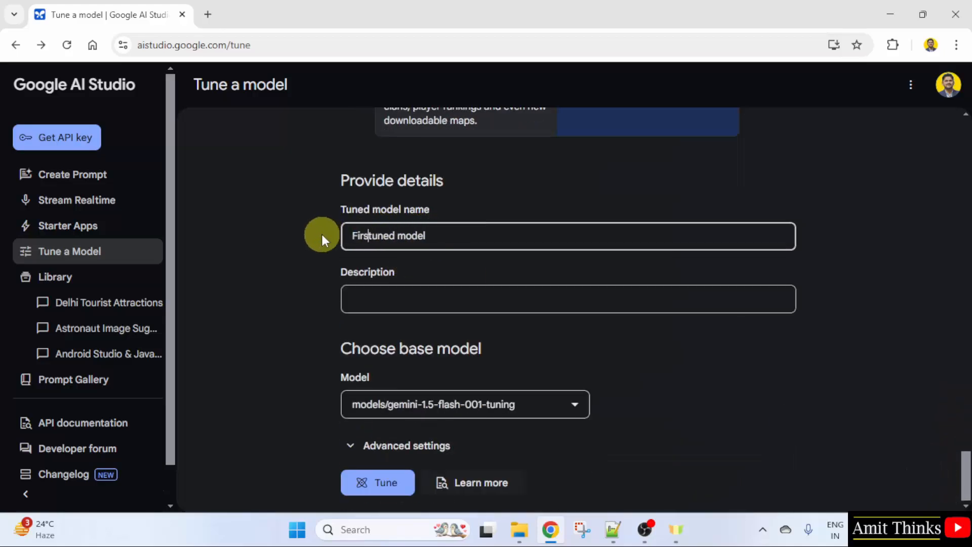
pyautogui.press('BackSpace')
pyautogui.write('T')
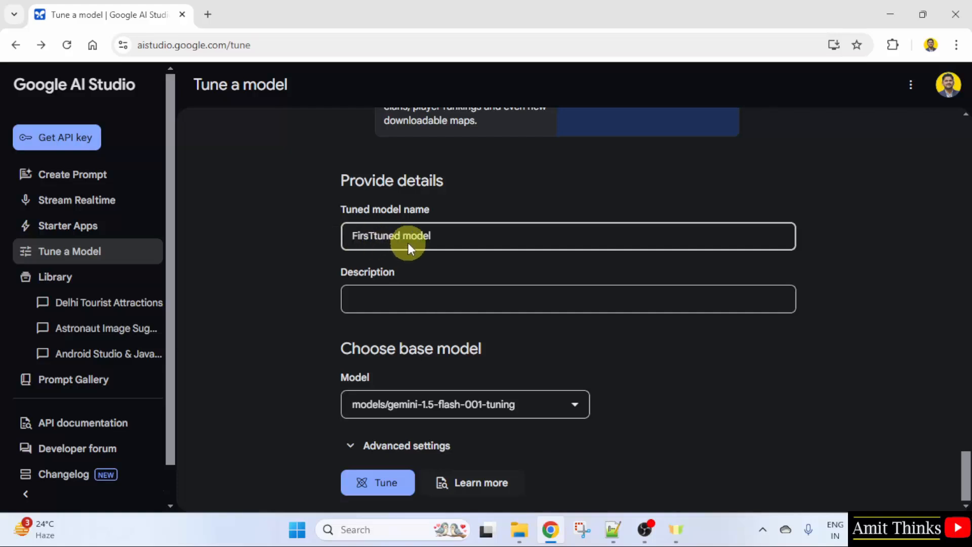
pyautogui.press('BackSpace')
pyautogui.write('M')
pyautogui.click(383, 494)
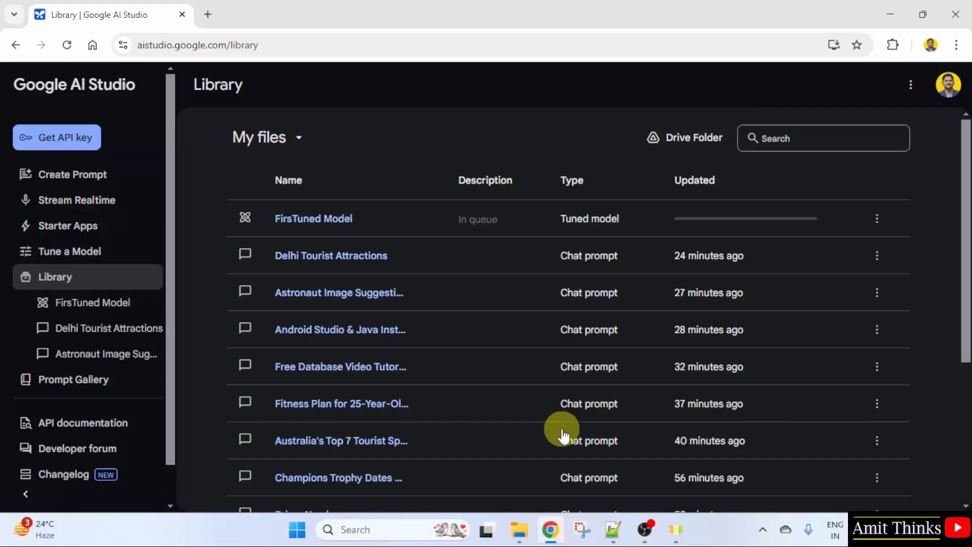
# Step: Check the available actions for FirsTuned Model in the library, then open it and review its tuning results
pyautogui.click(878, 219)
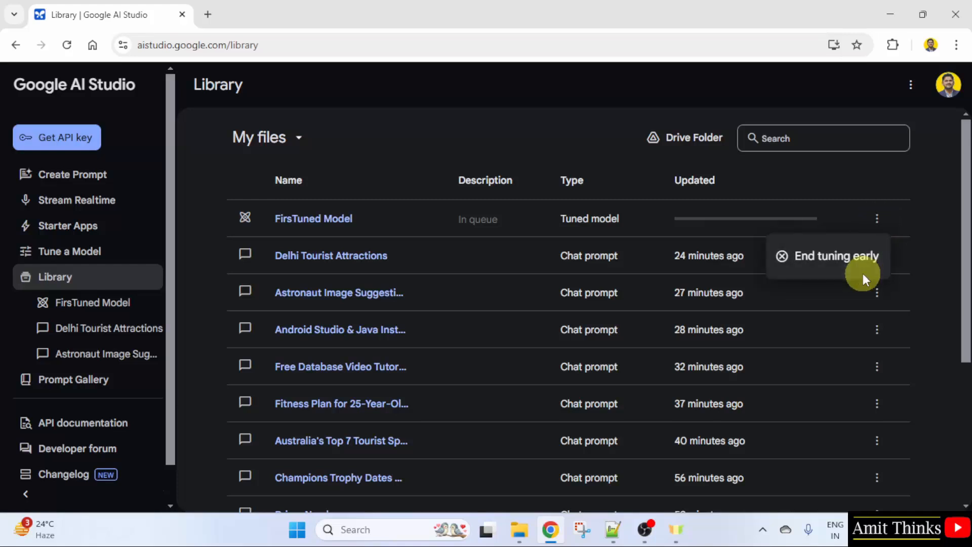
pyautogui.click(877, 218)
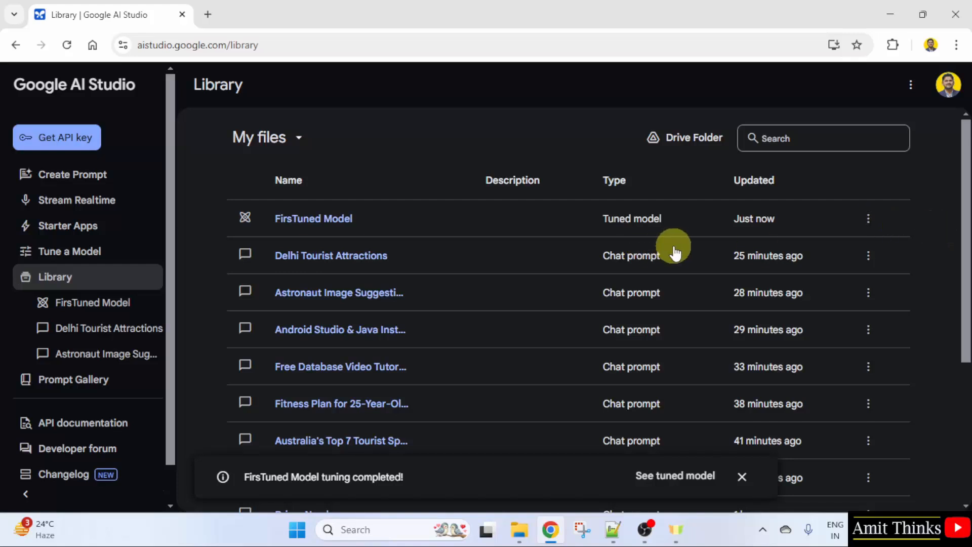
pyautogui.click(340, 225)
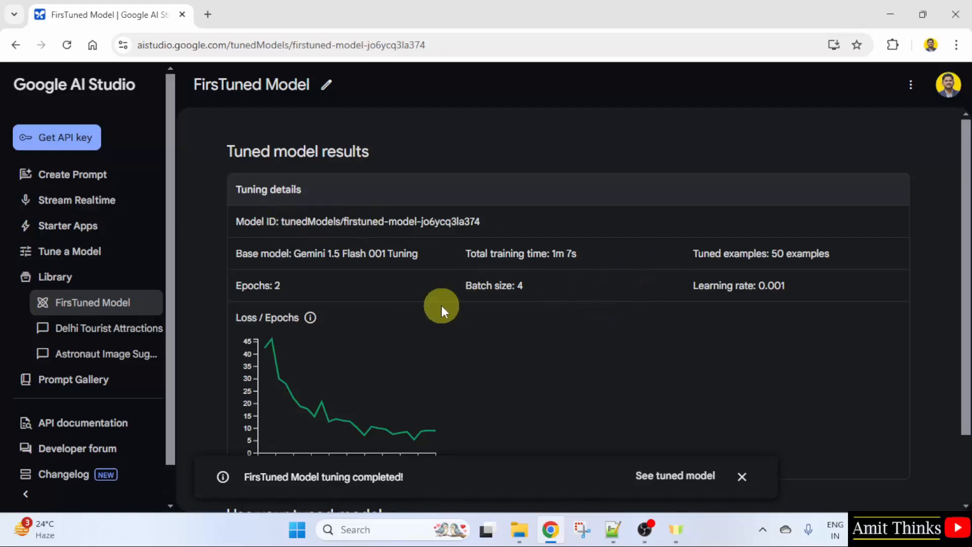
pyautogui.scroll(-2, 965, 167)
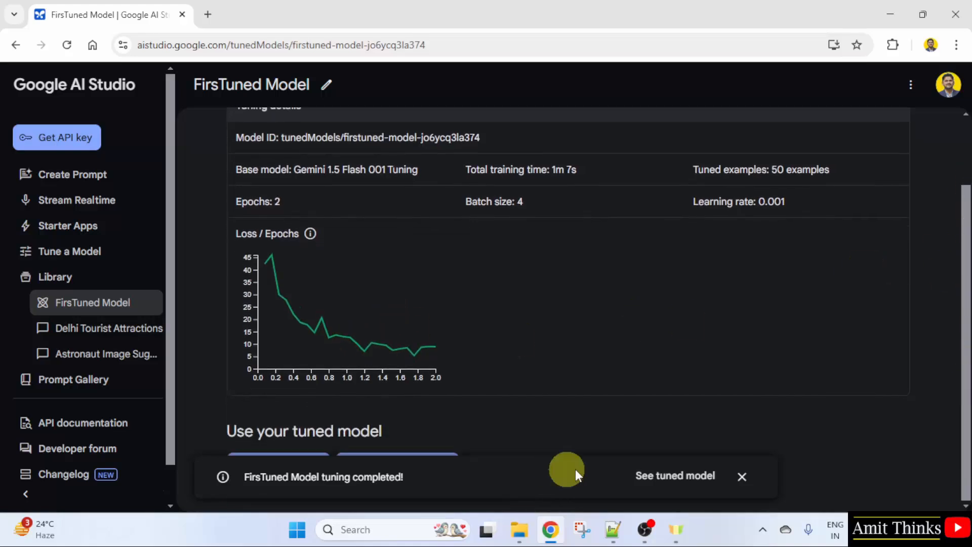
pyautogui.click(742, 477)
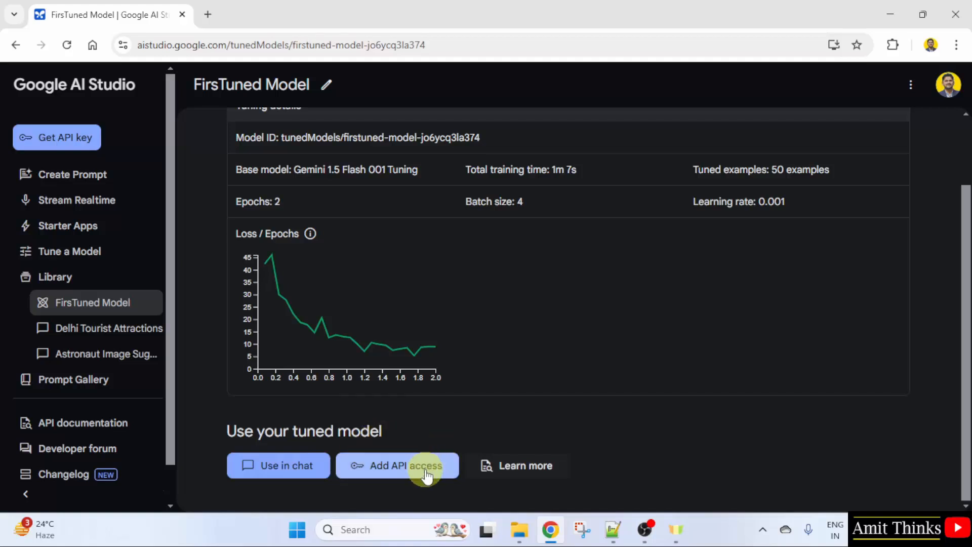
# Step: Open a new chat with FirsTuned Model and look through the model list down to the Tuned Models group
pyautogui.click(291, 468)
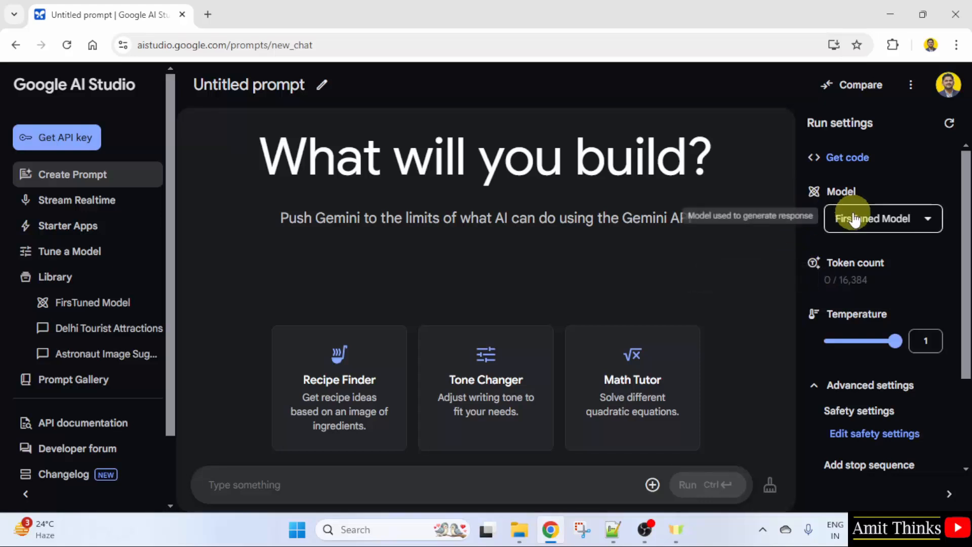
pyautogui.click(930, 221)
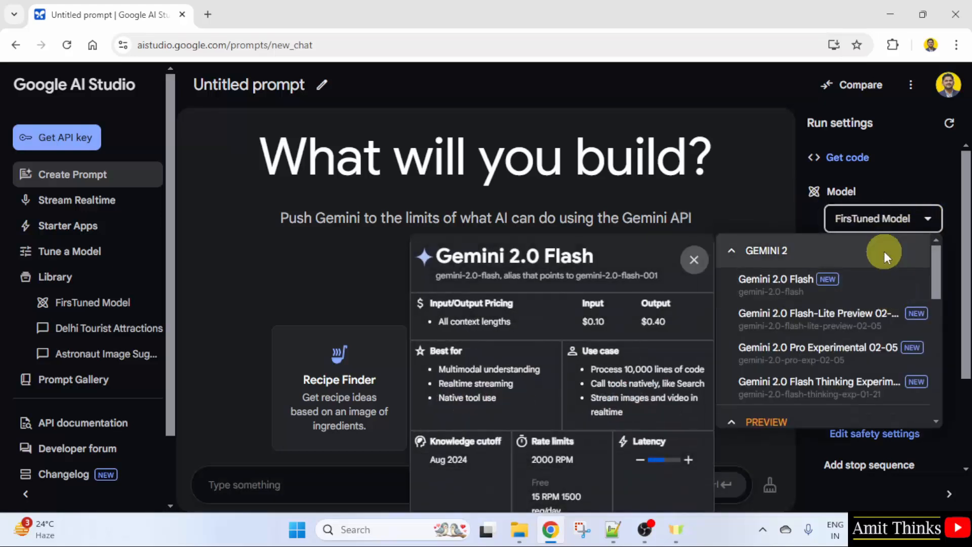
pyautogui.scroll(-5, 857, 368)
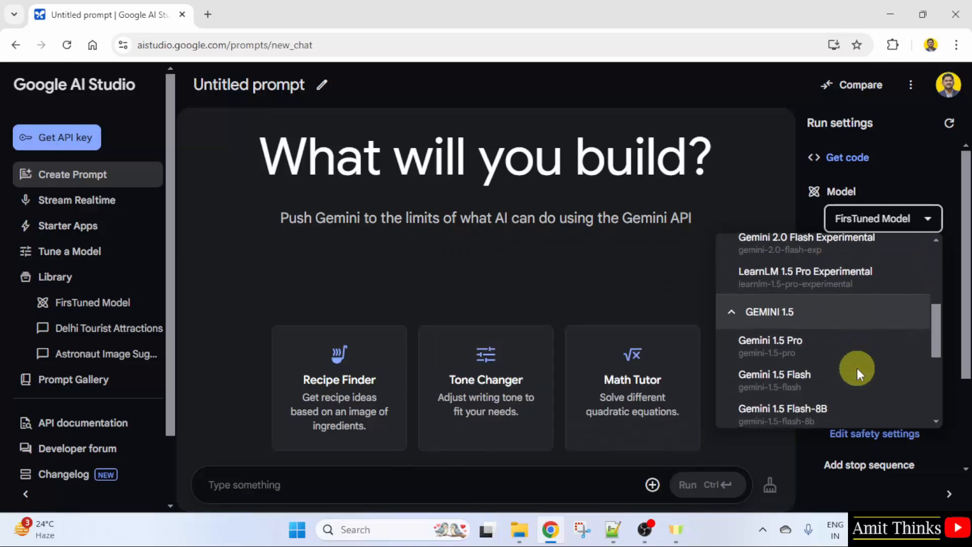
pyautogui.scroll(-5, 857, 368)
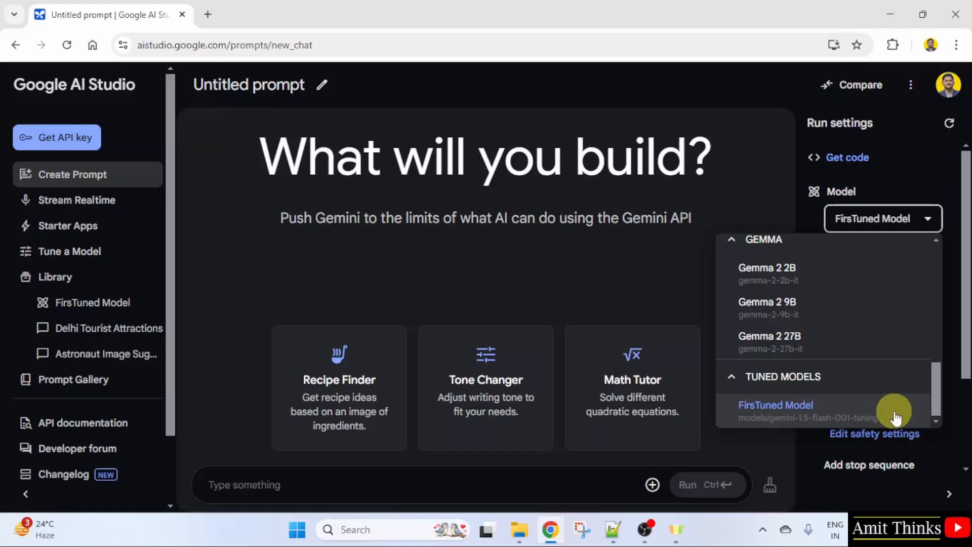
pyautogui.scroll(8, 894, 329)
pyautogui.moveTo(892, 283)
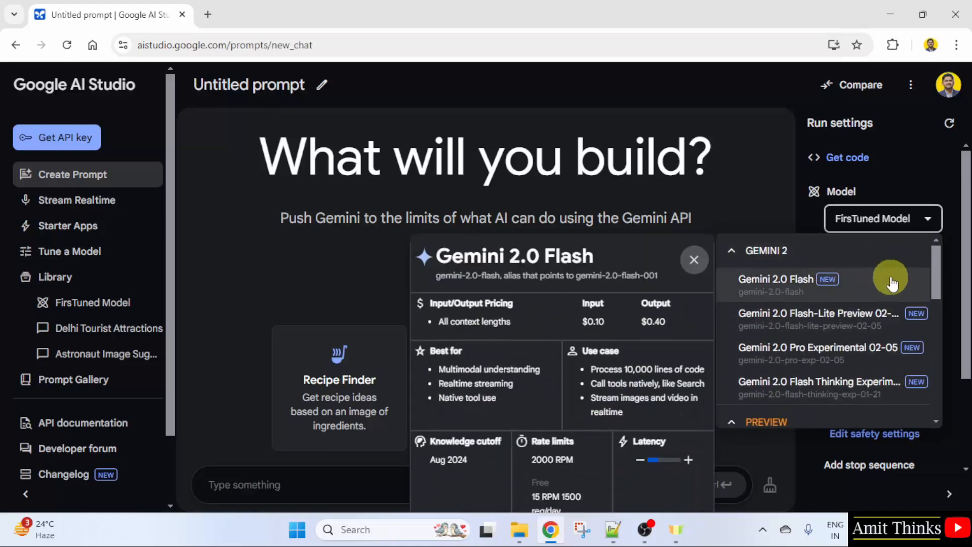
pyautogui.click(889, 178)
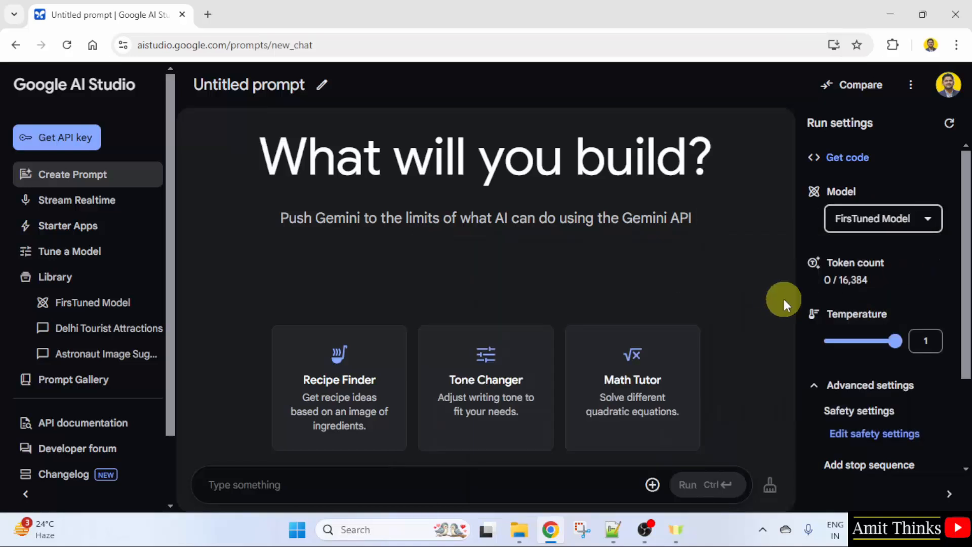
# Step: Rename the tuned model "FirstTuned Model", save it and reload its results page
pyautogui.click(107, 304)
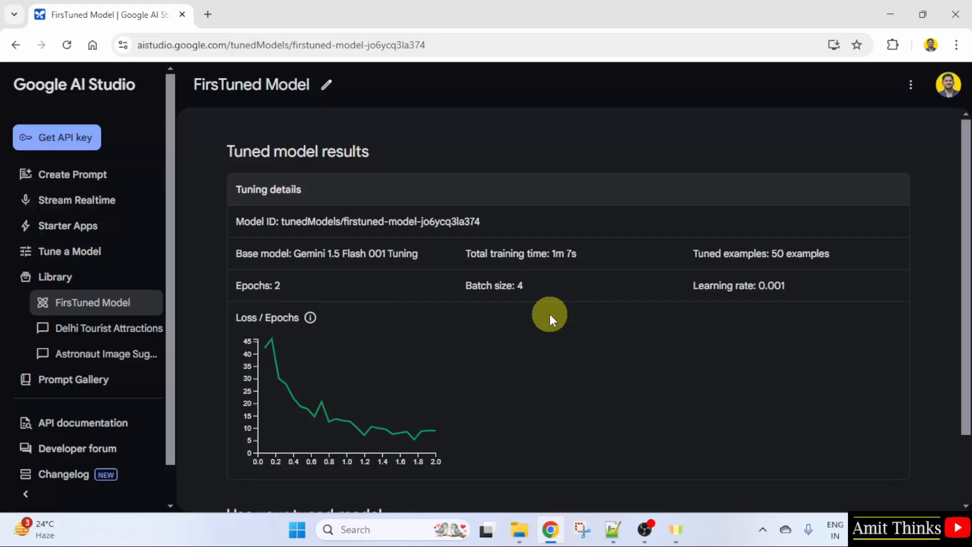
pyautogui.click(268, 90)
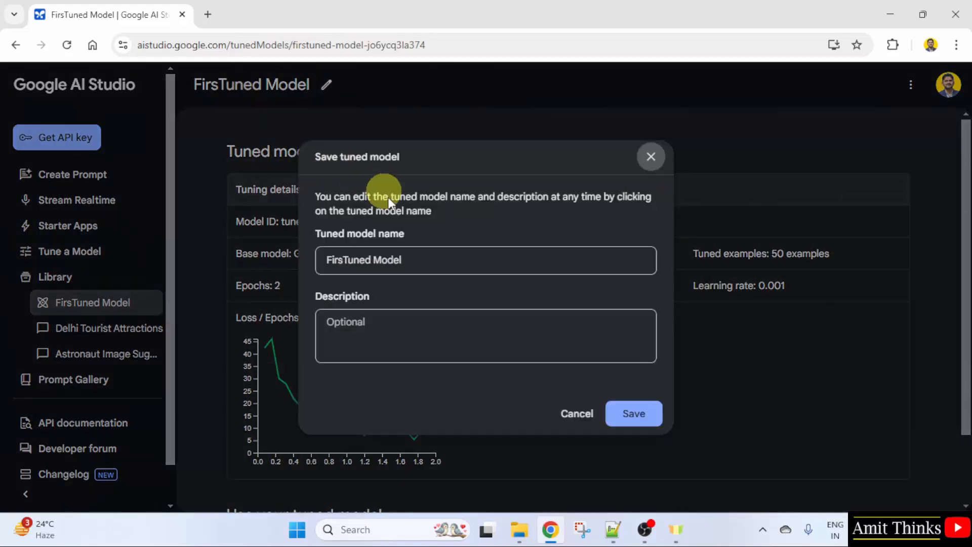
pyautogui.click(343, 262)
pyautogui.write('t')
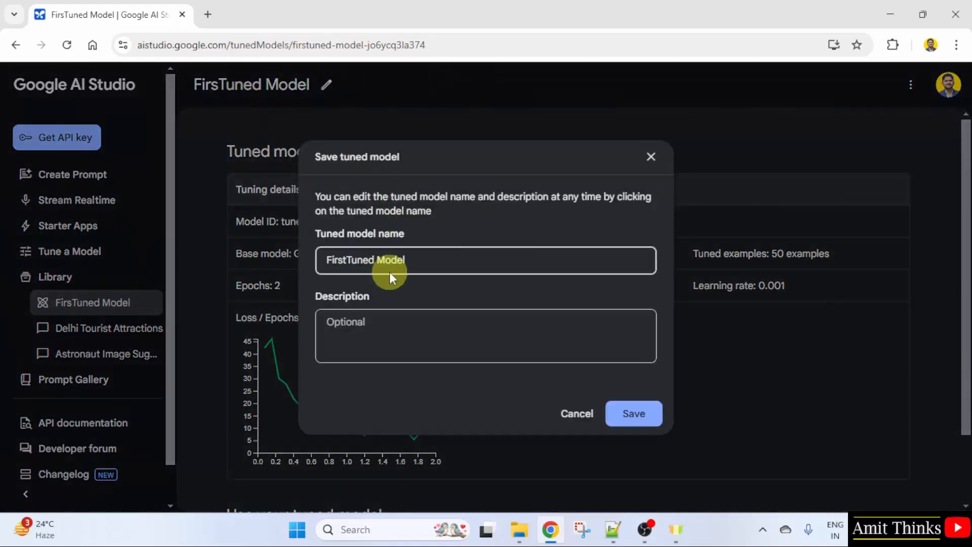
pyautogui.click(630, 417)
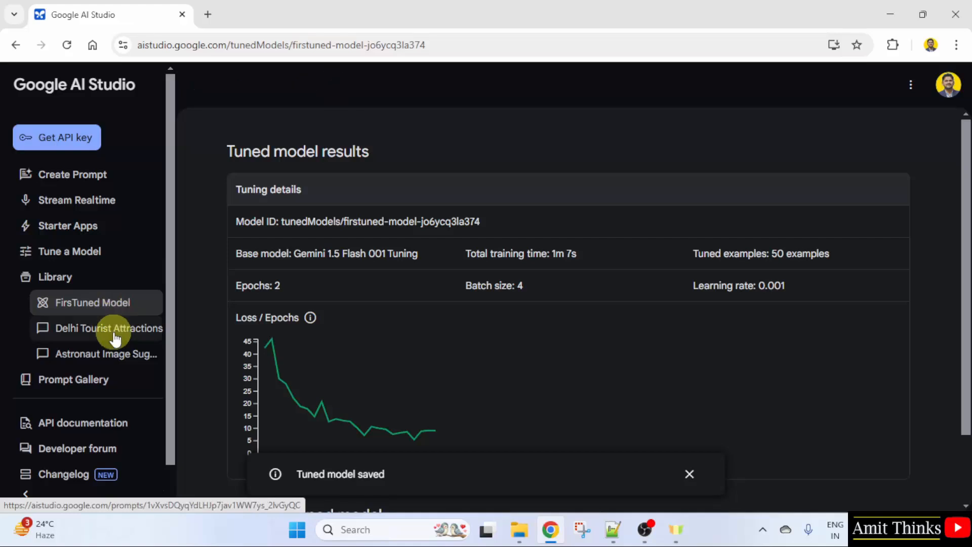
pyautogui.click(100, 305)
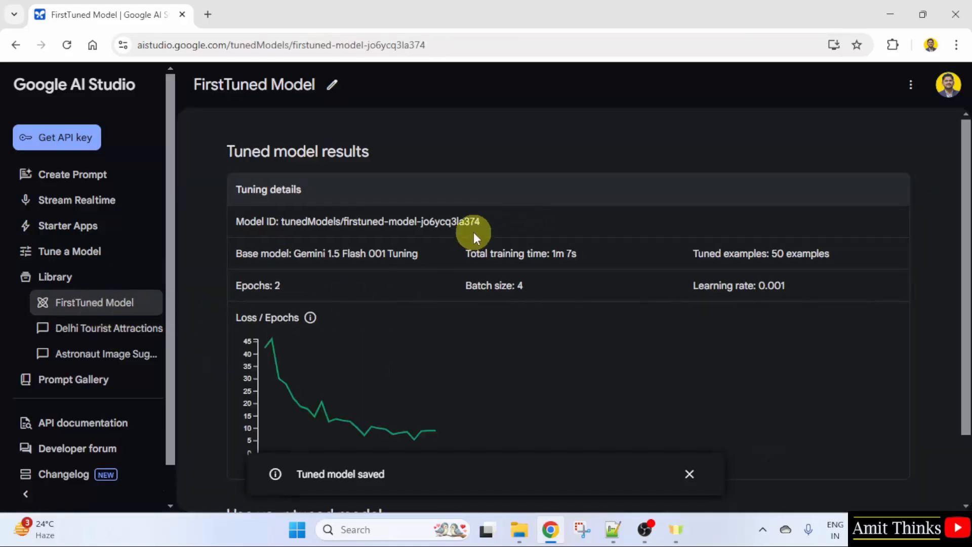
# Step: Open a new chat prompt that uses FirstTuned Model and check the model selection
pyautogui.scroll(-2, 478, 331)
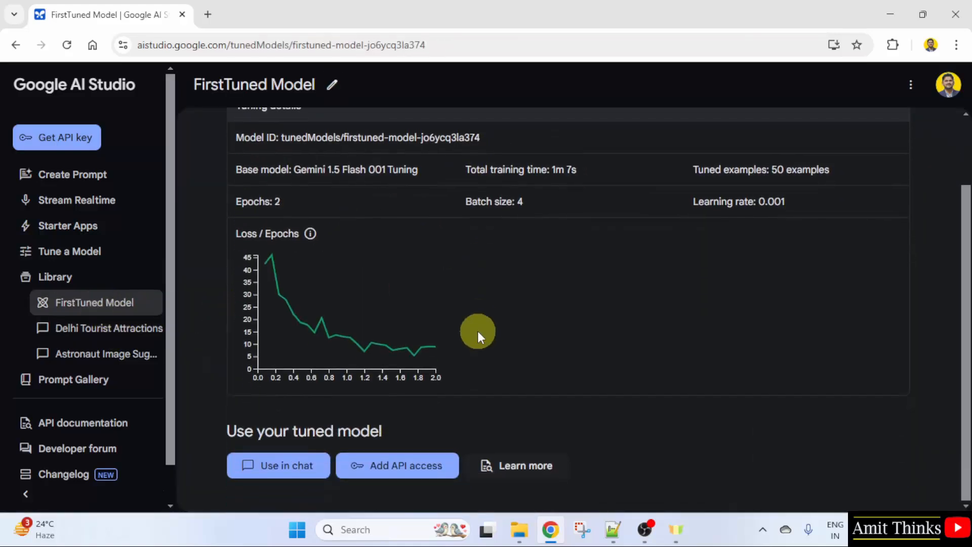
pyautogui.click(306, 468)
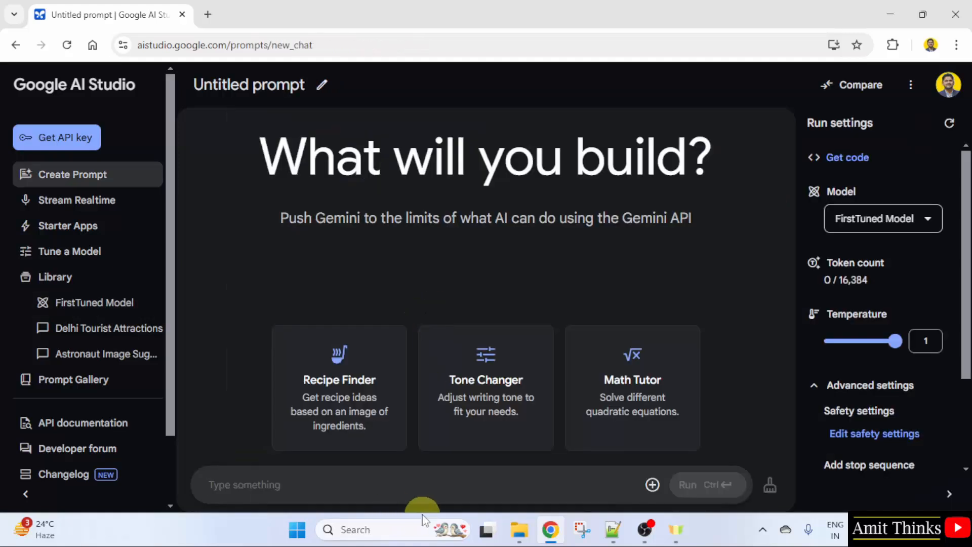
pyautogui.click(890, 220)
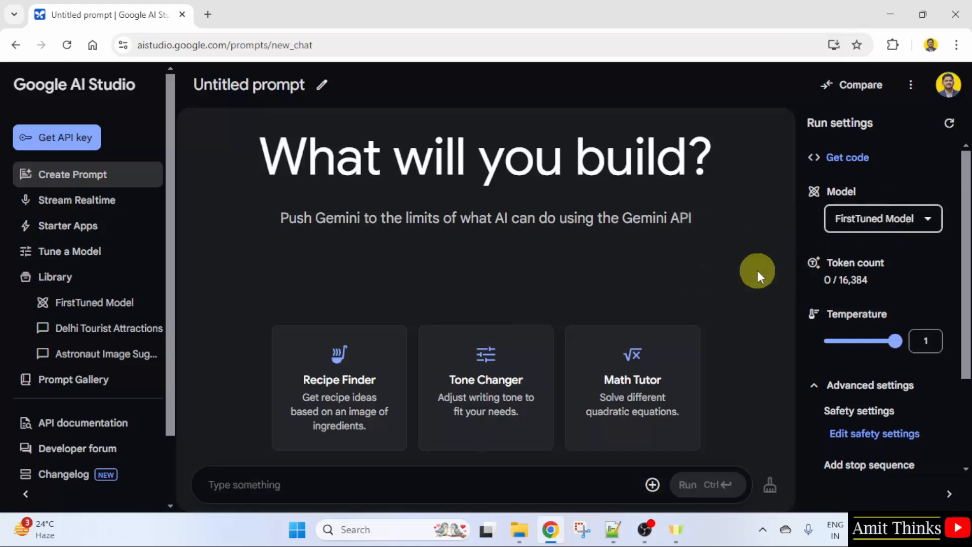